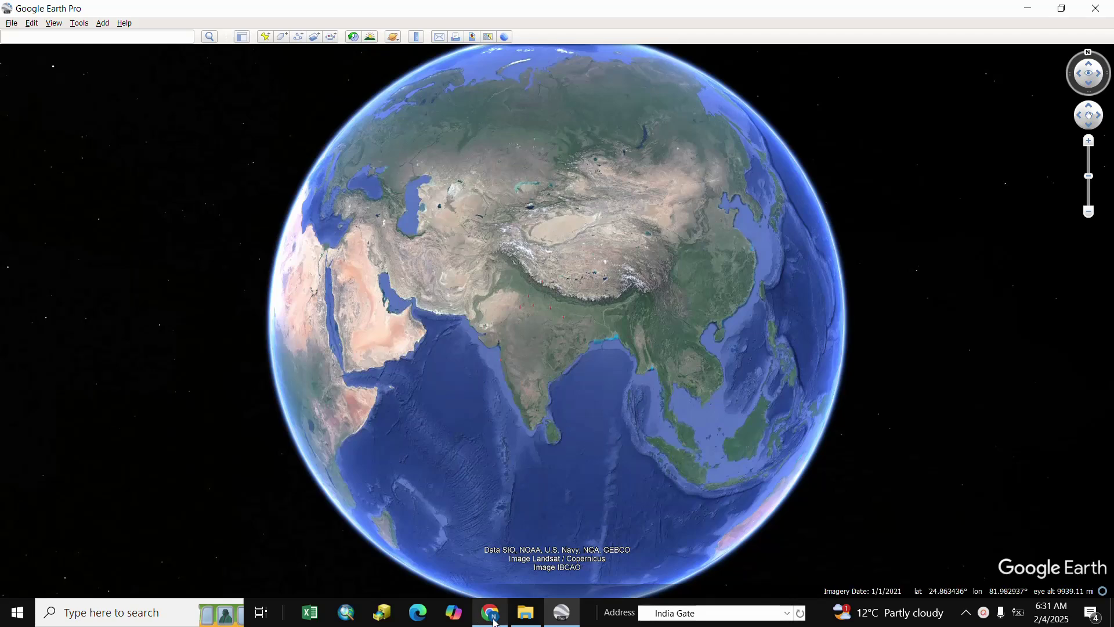
- In Chrome, search Google for 'google earth studio' and open the Earth Studio overview page
left_click(491, 613)
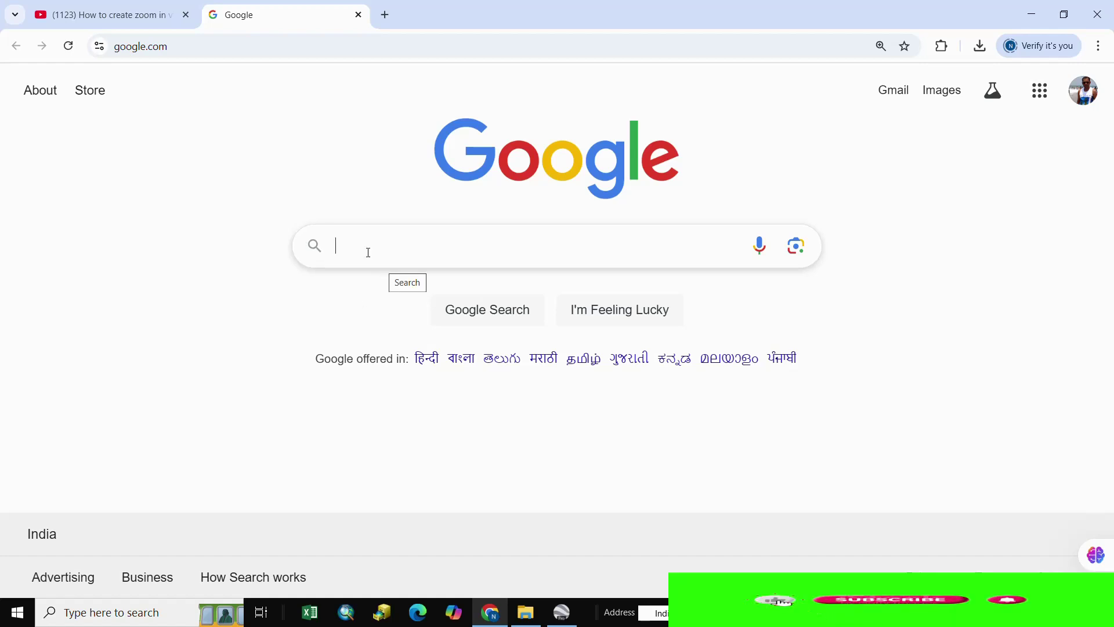
type("google ")
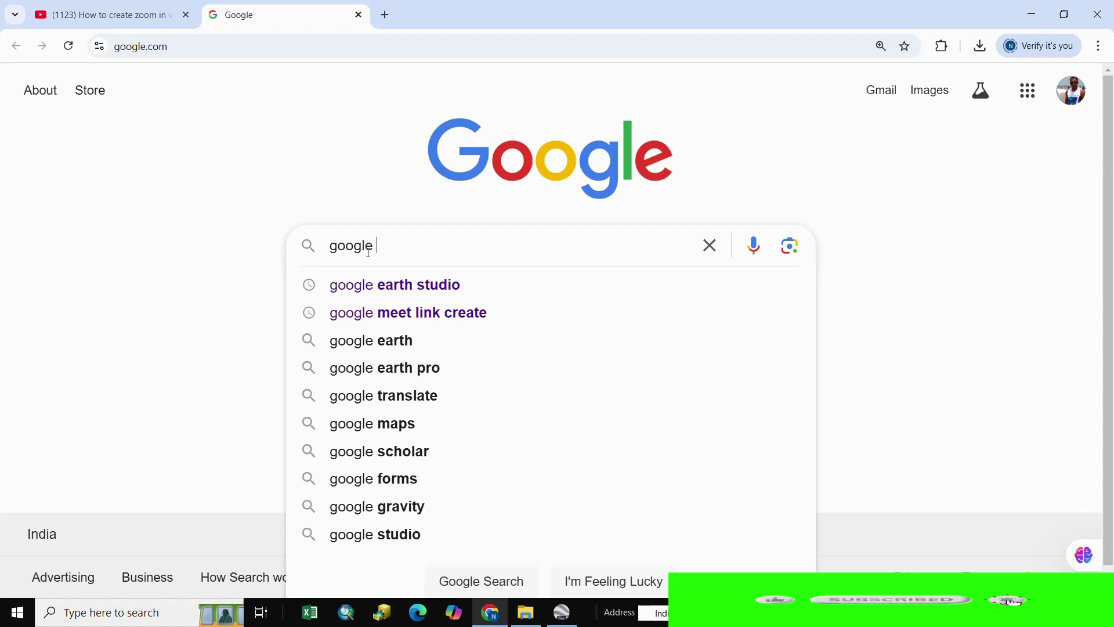
type("earth ")
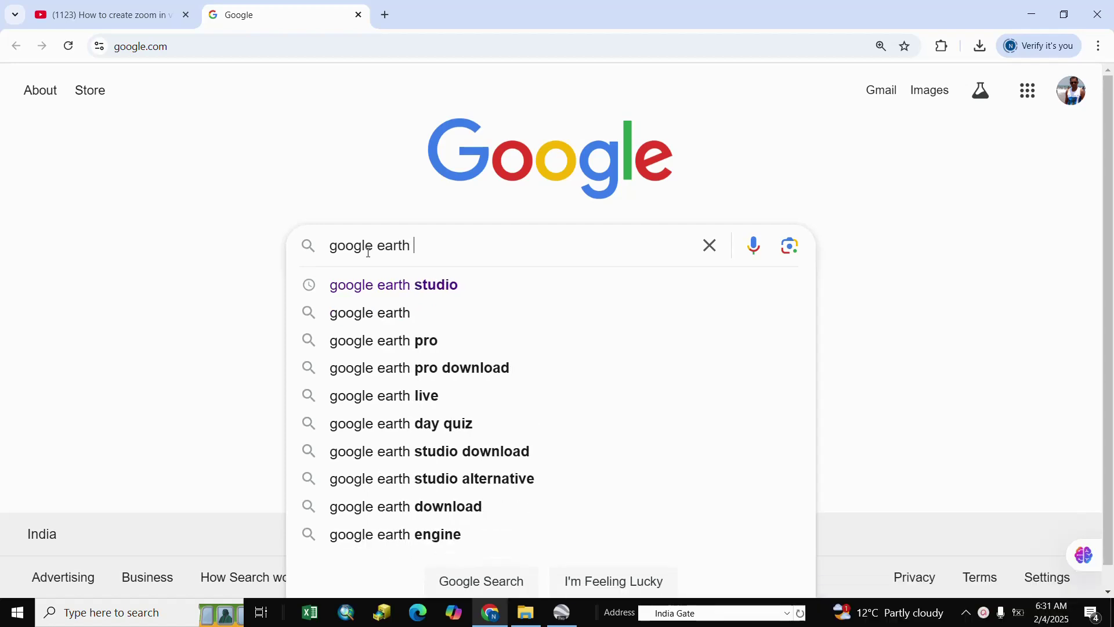
type("st")
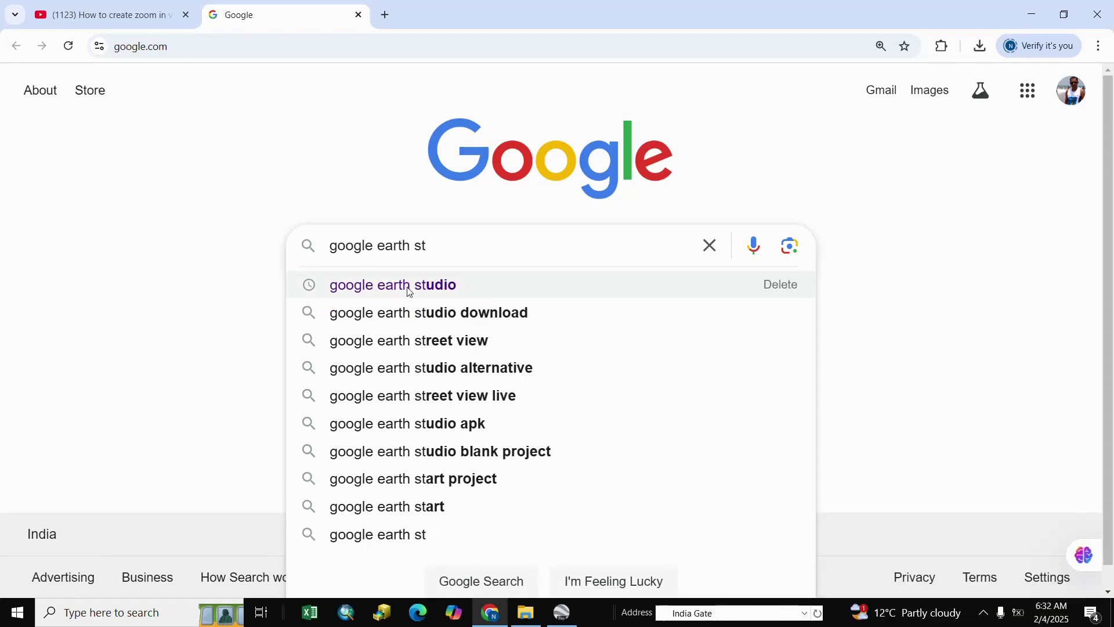
left_click(406, 286)
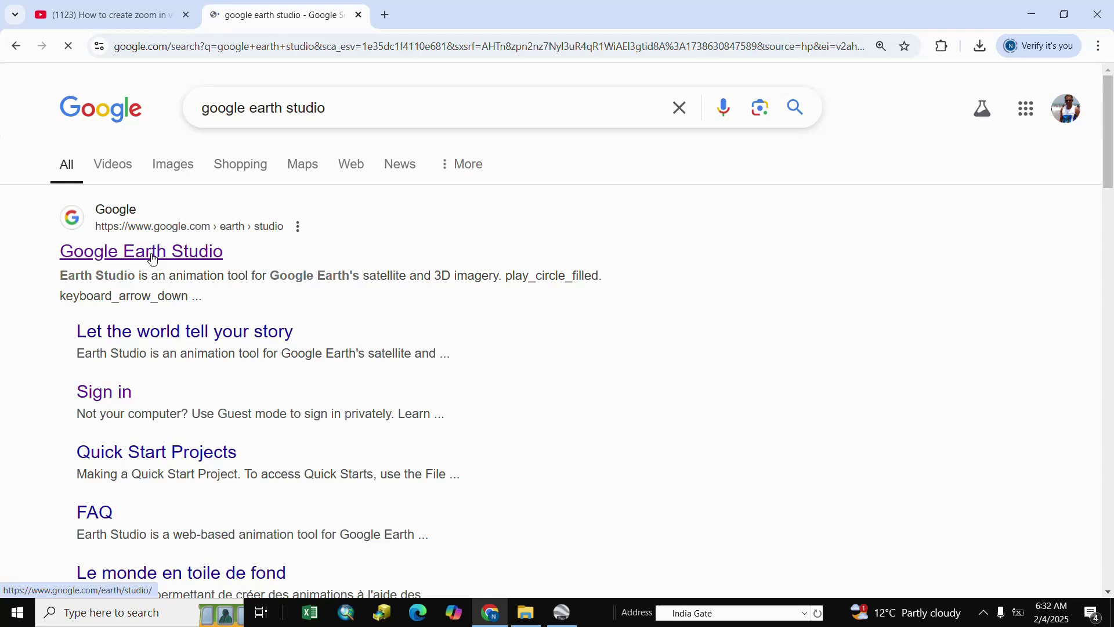
left_click(151, 259)
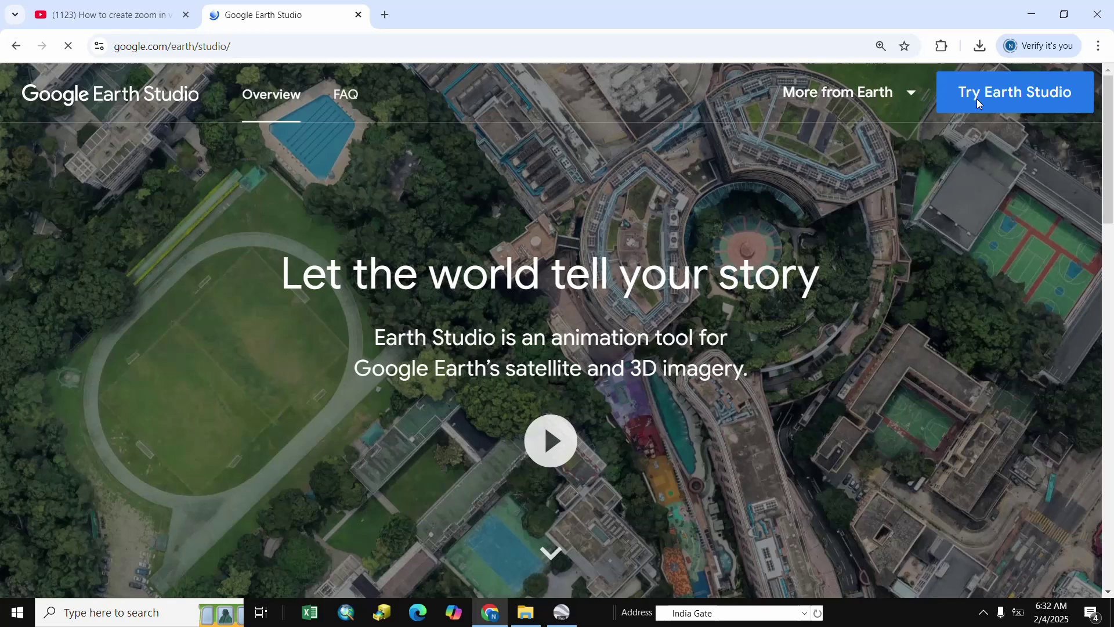
- Launch Earth Studio and start a Blank Project named 'Zoom In' at 60 FPS
left_click(976, 99)
left_click(608, 393)
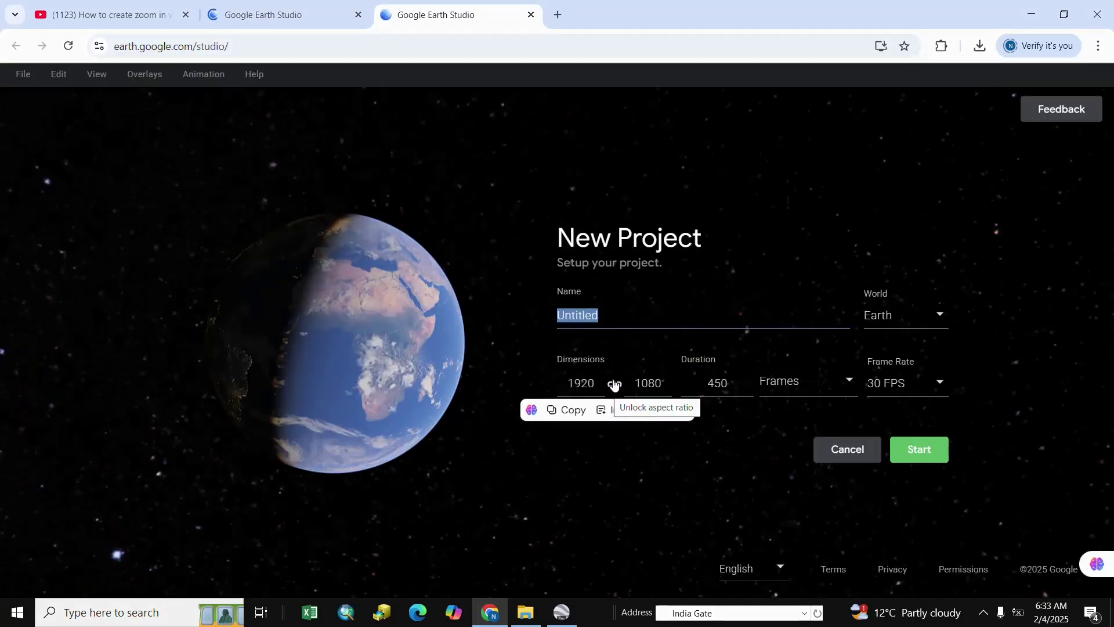
left_click(606, 313)
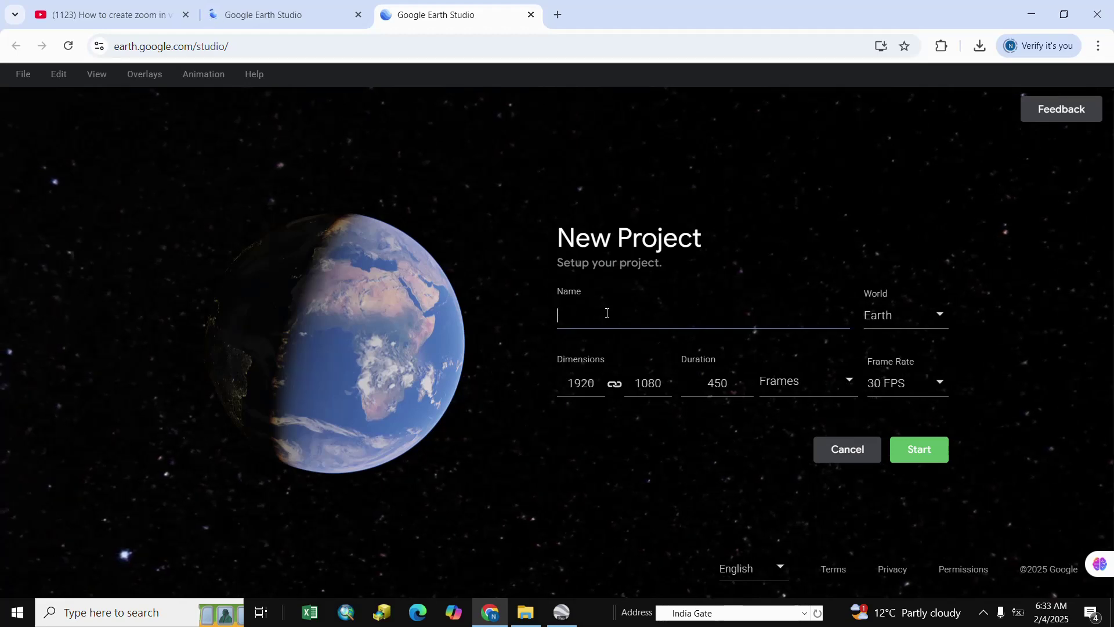
type("Zoom I")
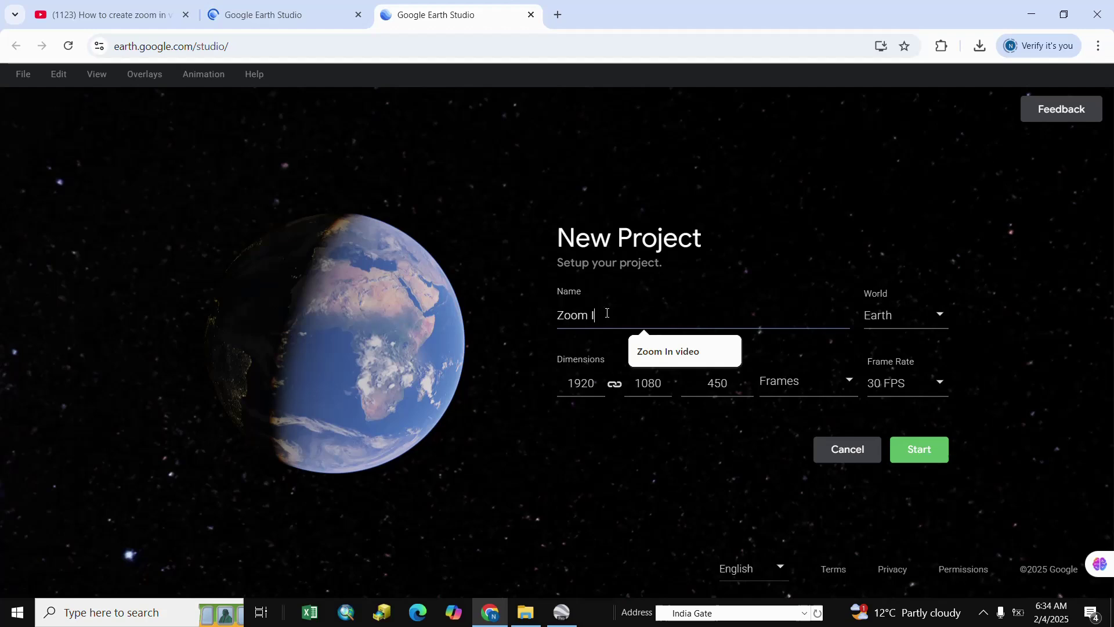
type("N")
key("BackSpace")
type("n")
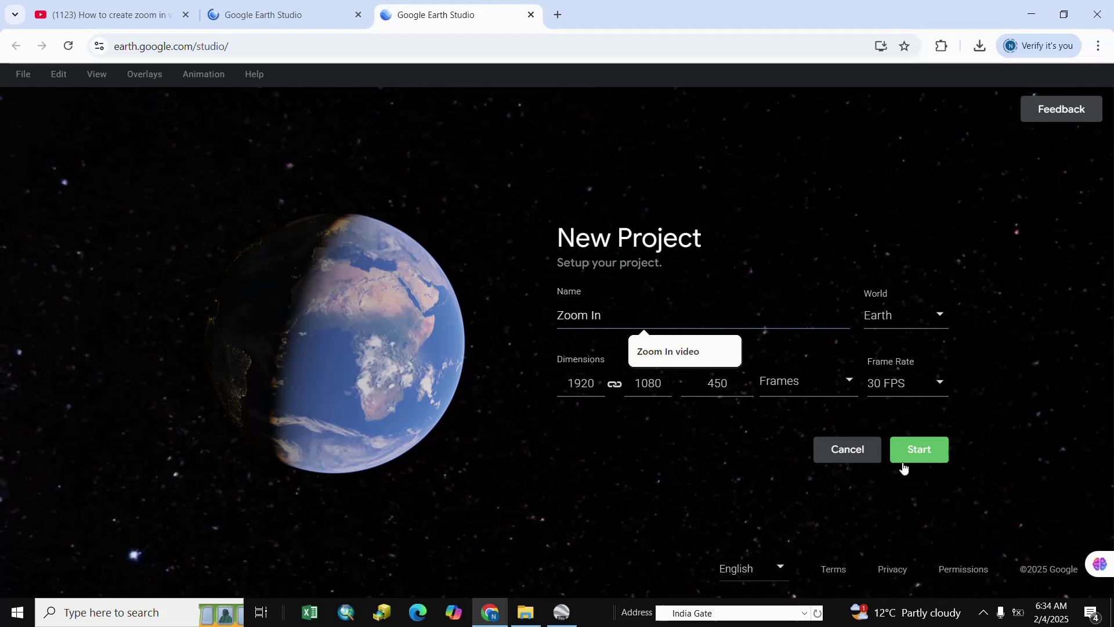
left_click(940, 385)
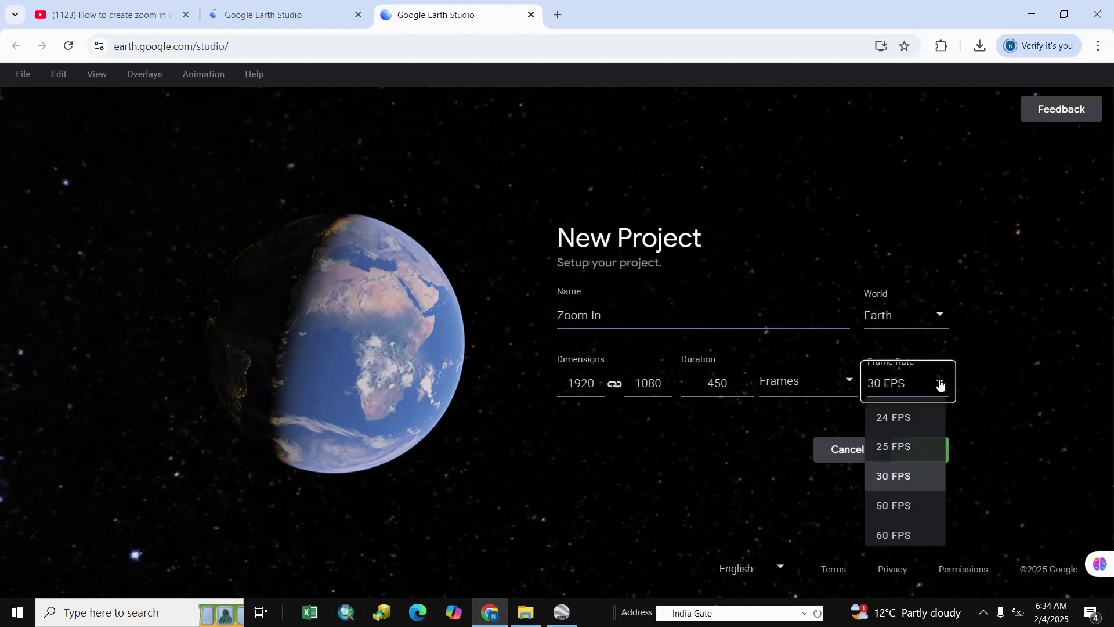
left_click(888, 537)
left_click(922, 455)
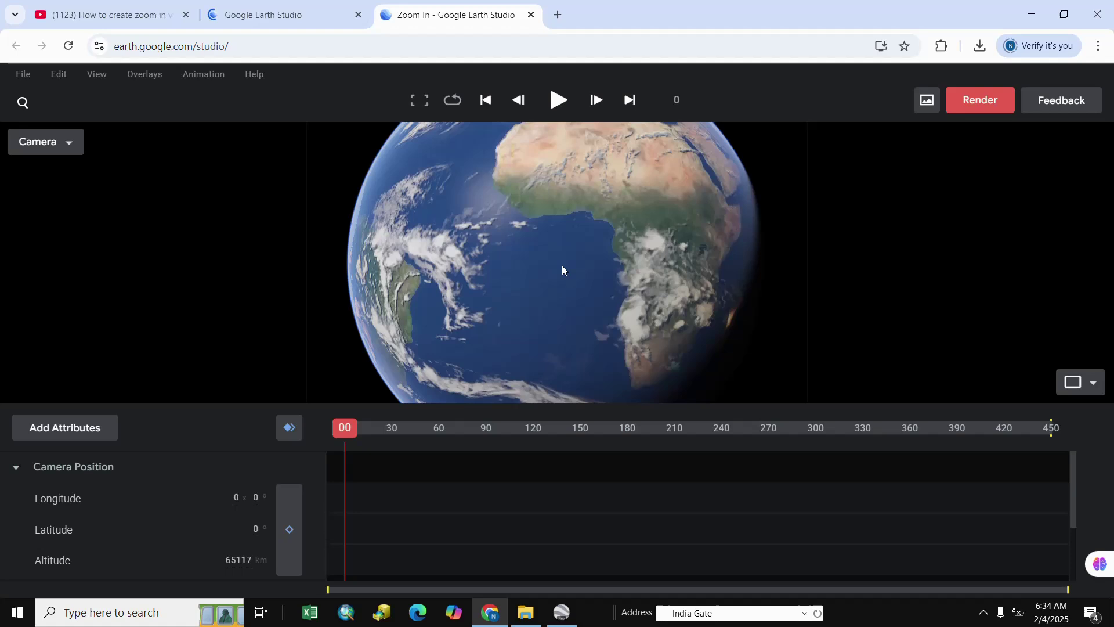
- Frame the globe on Africa and add Camera Position keyframes at frame 242
scroll(652, 269, "up", 5)
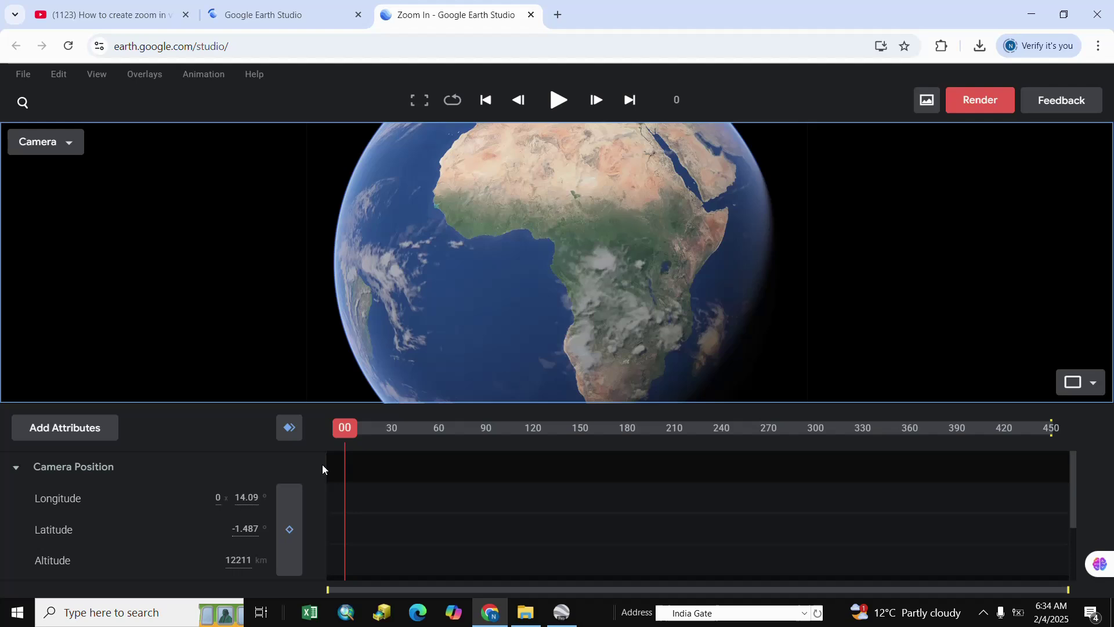
left_click(356, 428)
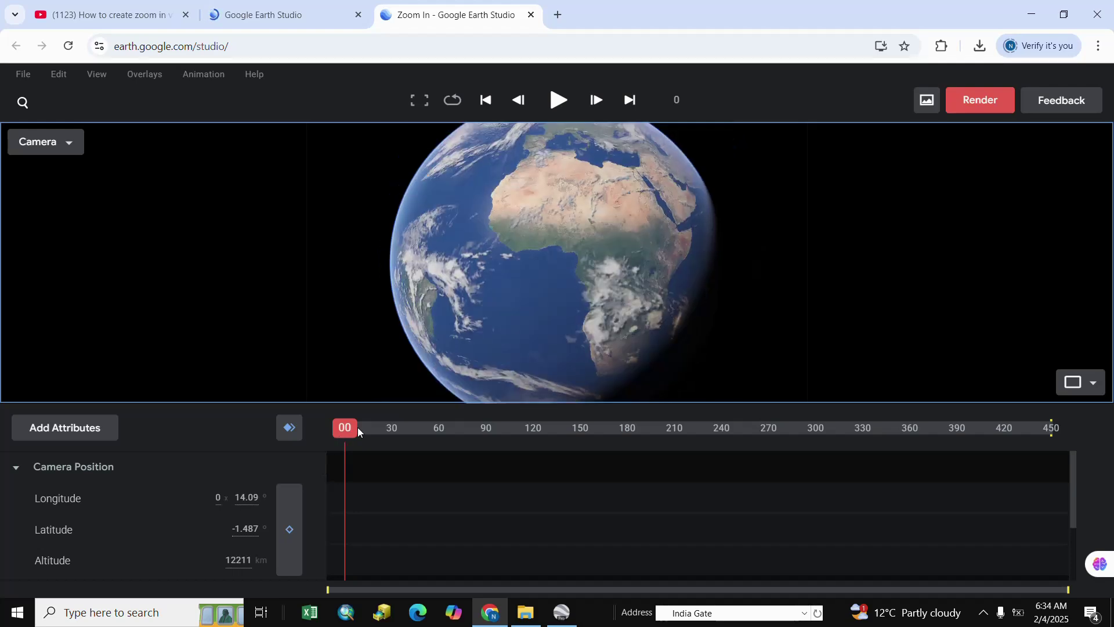
mouse_move(358, 427)
left_mouse_down()
mouse_move(617, 454)
mouse_move(509, 459)
left_mouse_up()
left_click(725, 427)
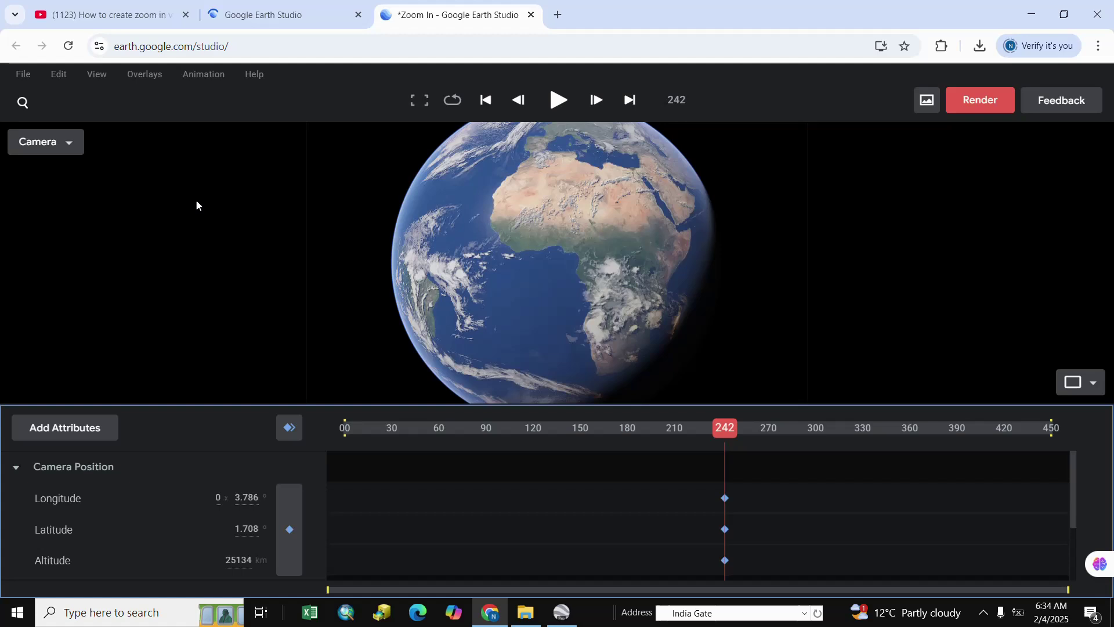
- Start a new Zoom-To quick-start project, discarding the current project's unsaved changes
left_click(28, 78)
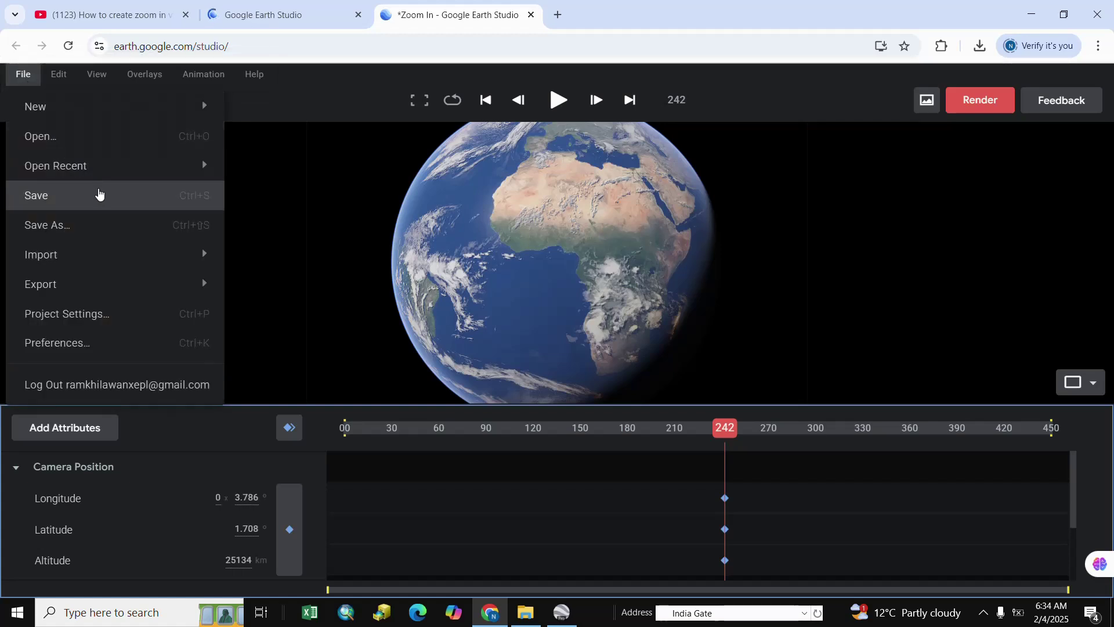
mouse_move(113, 106)
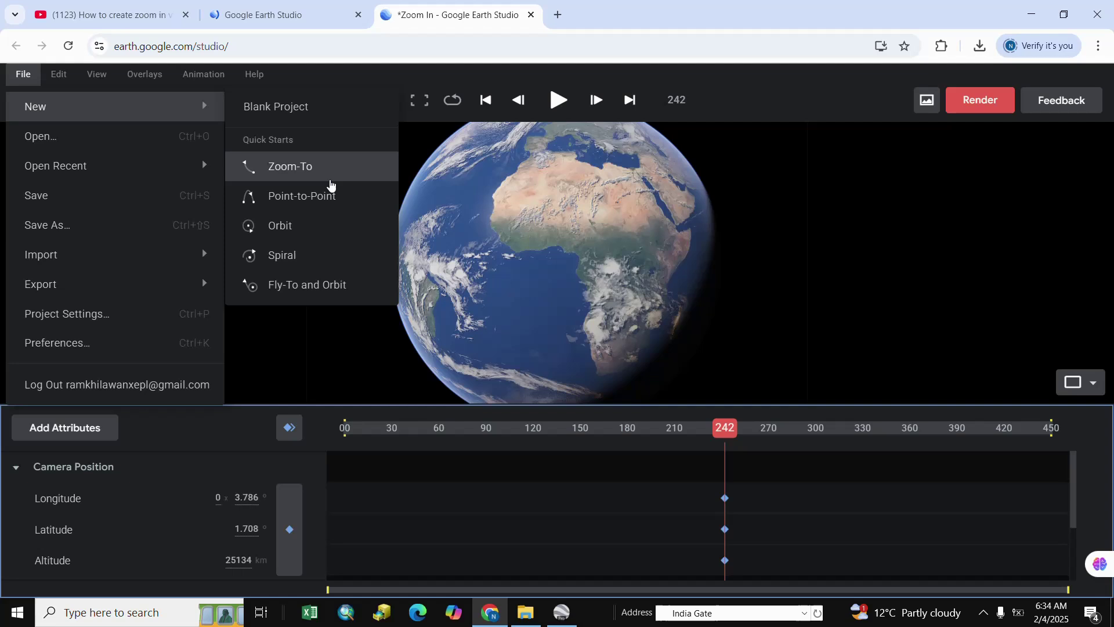
left_click(287, 174)
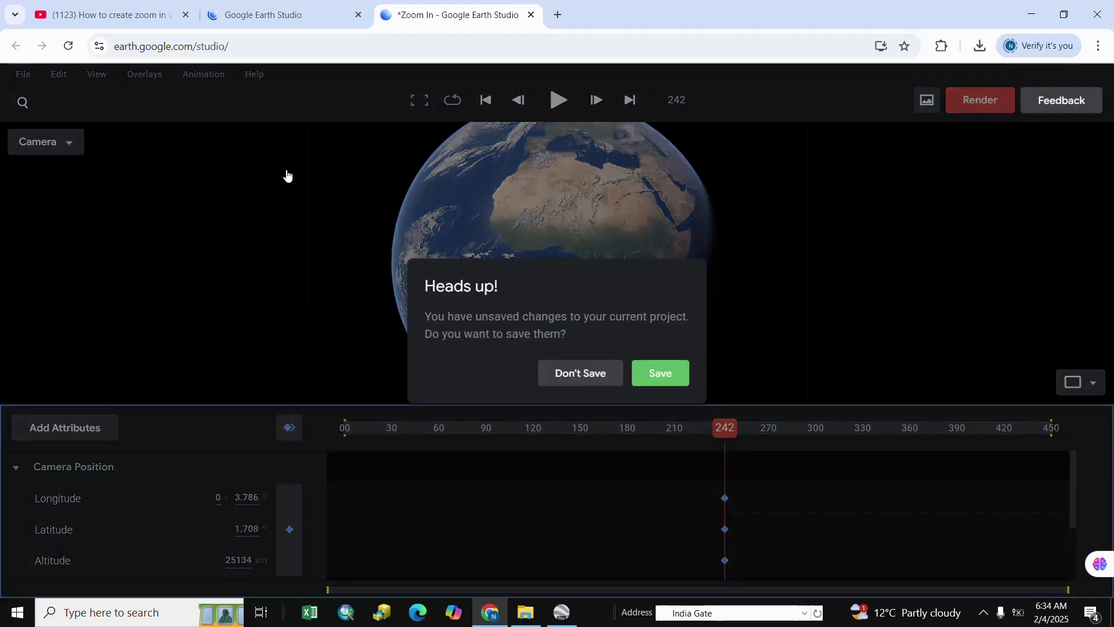
left_click(570, 377)
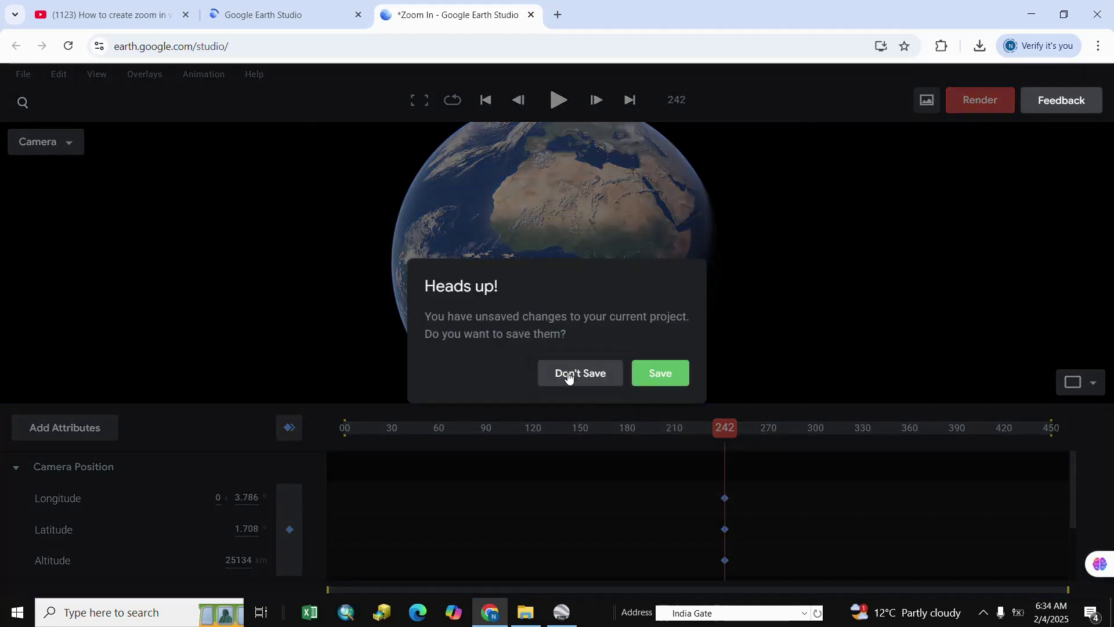
left_click(572, 376)
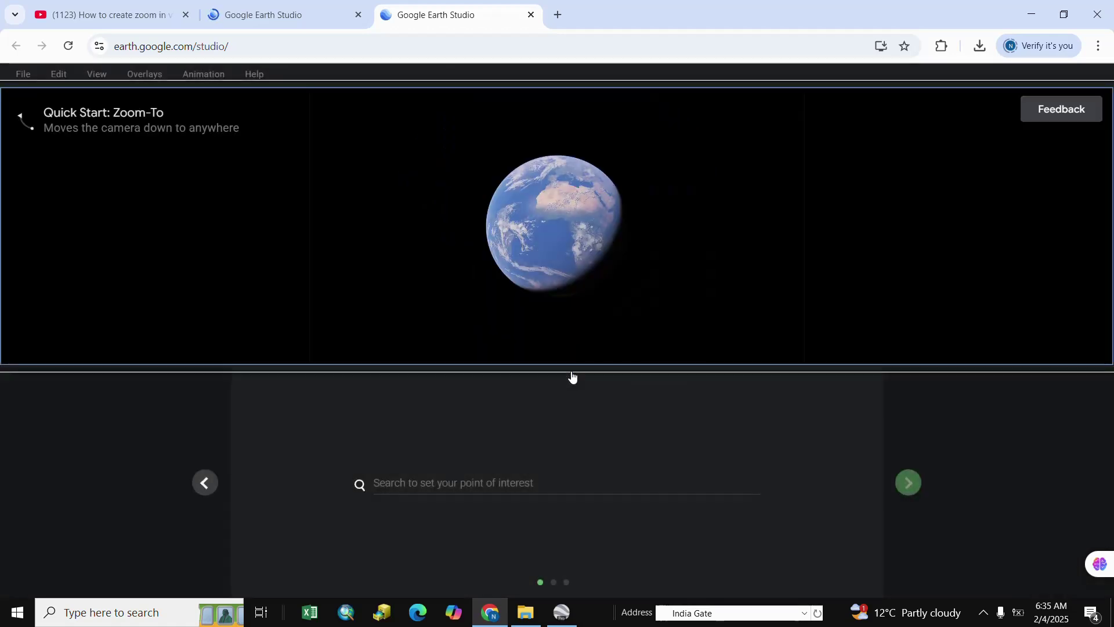
- Choose India Gate, New Delhi as the zoom's point of interest
left_click(502, 484)
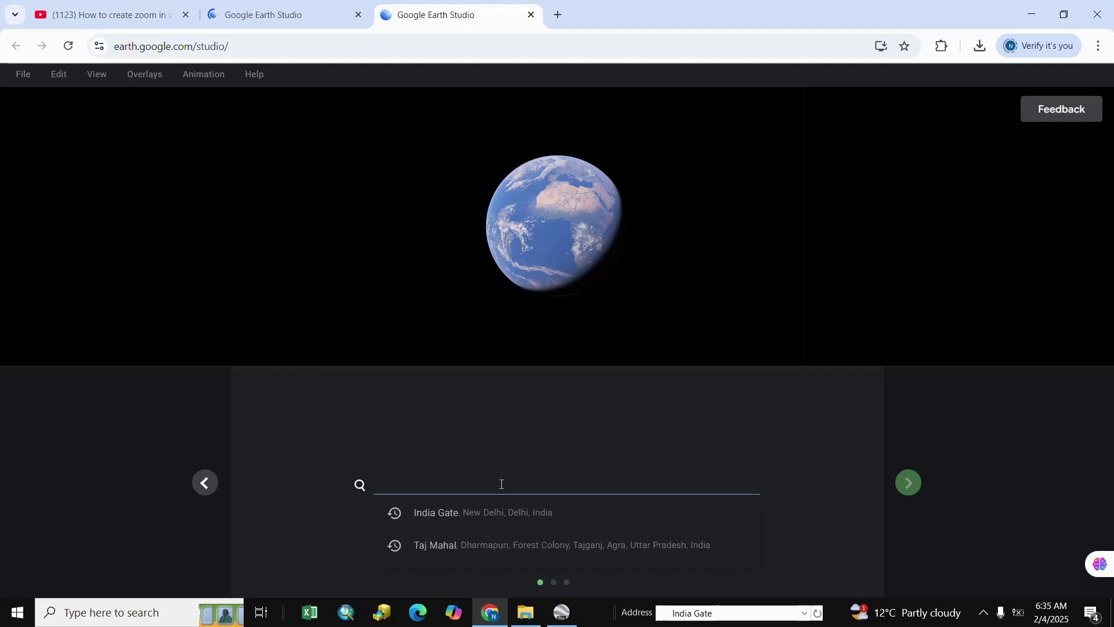
type("India")
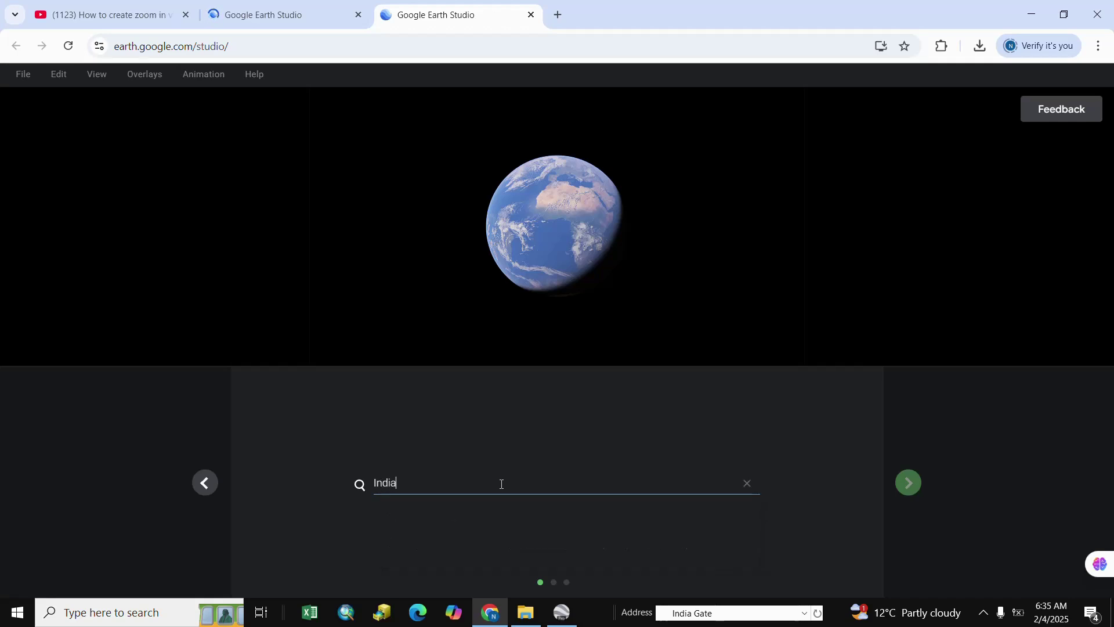
type(" G")
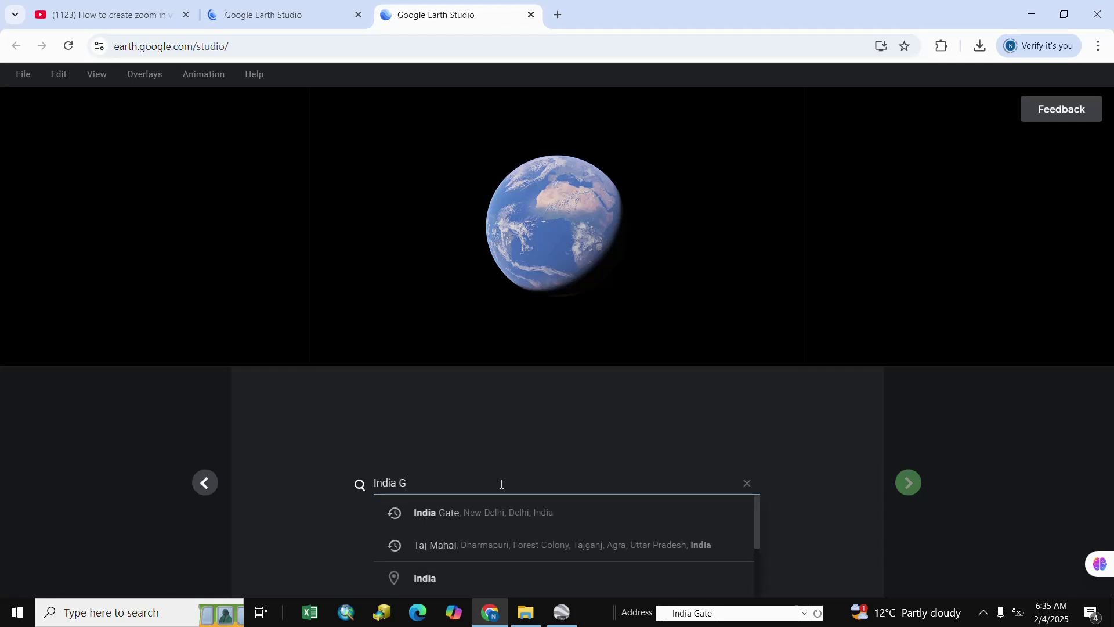
type("ate")
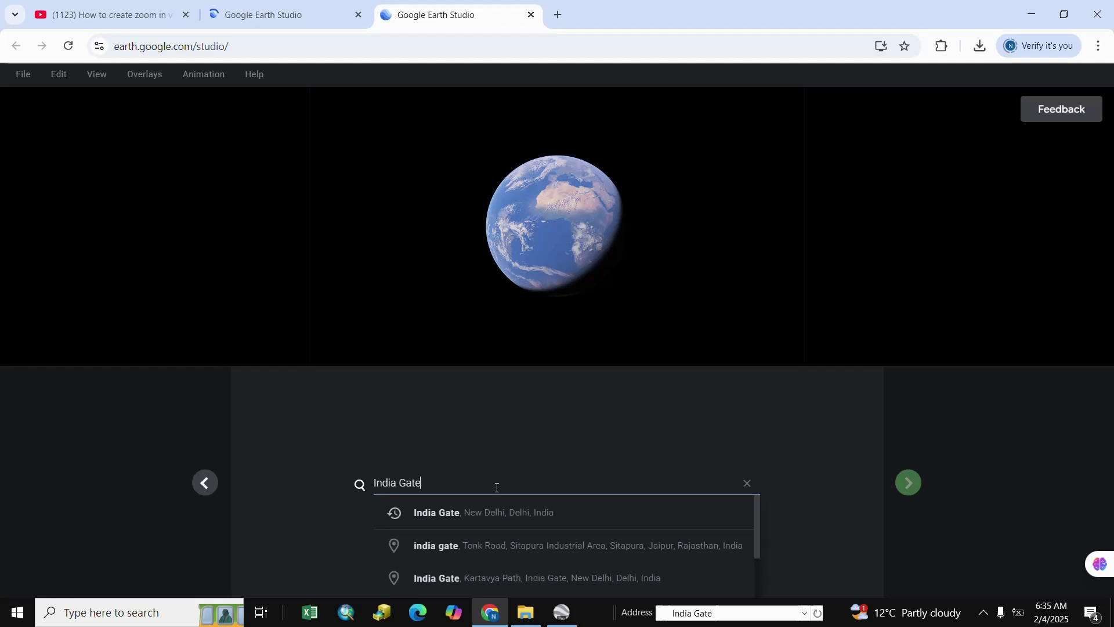
left_click(434, 515)
left_click(434, 515)
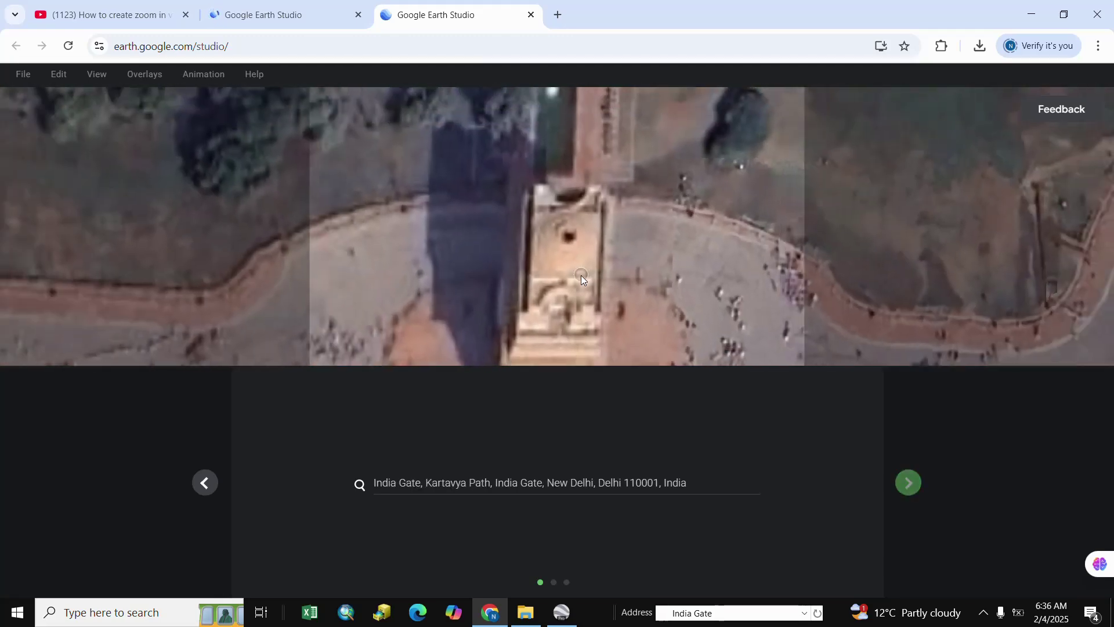
scroll(576, 279, "down", 1)
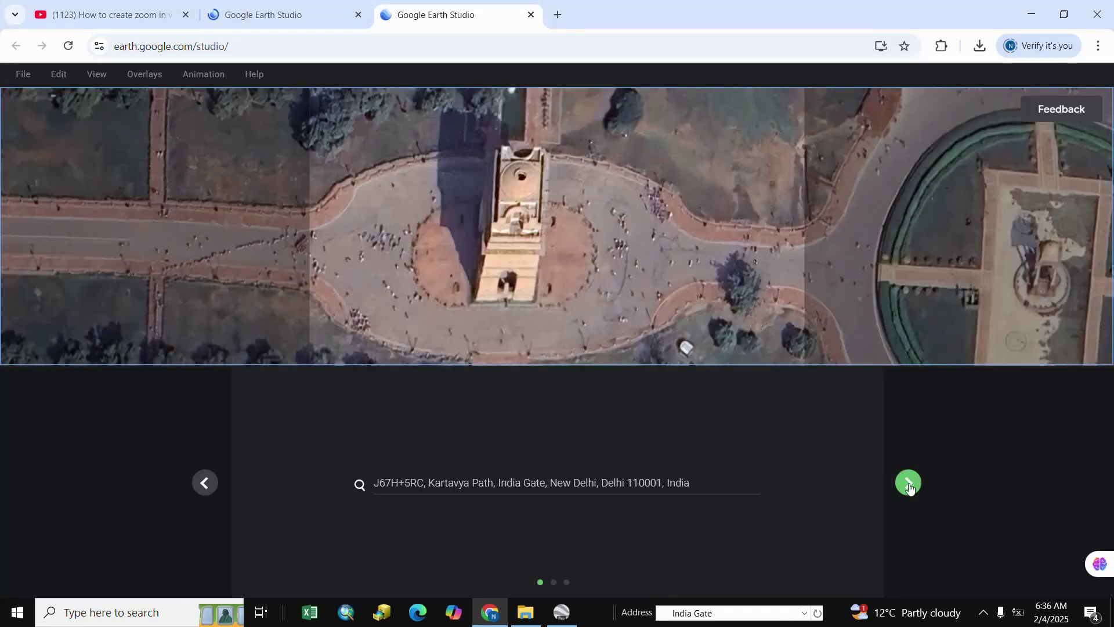
- Set the starting altitude to about 28,508 km and the zoom duration to 10 seconds
left_click(908, 485)
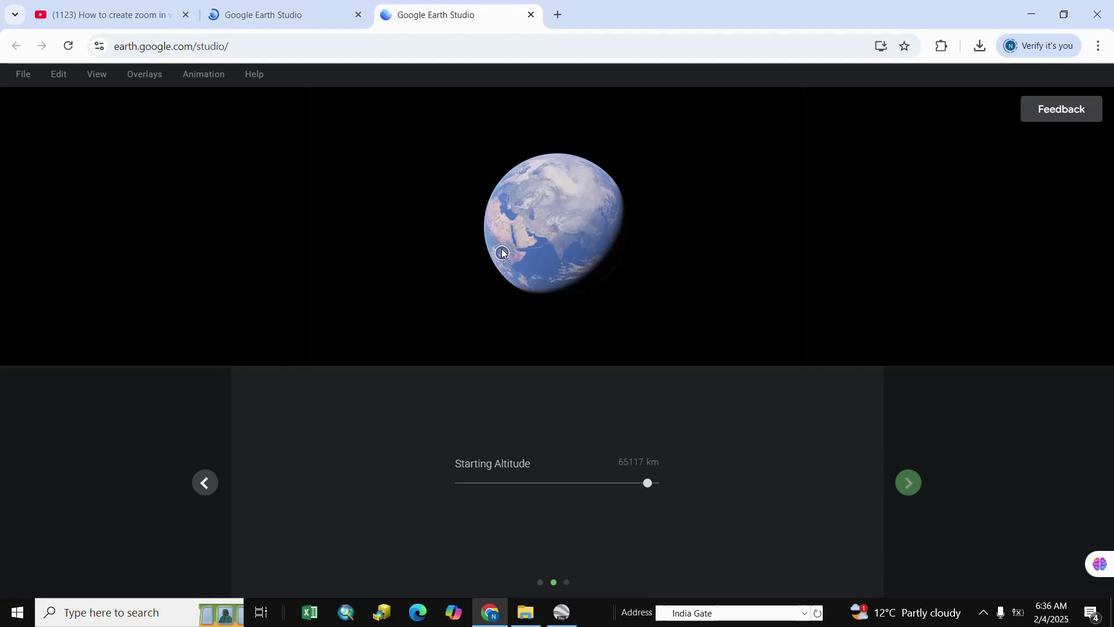
scroll(510, 254, "up", 5)
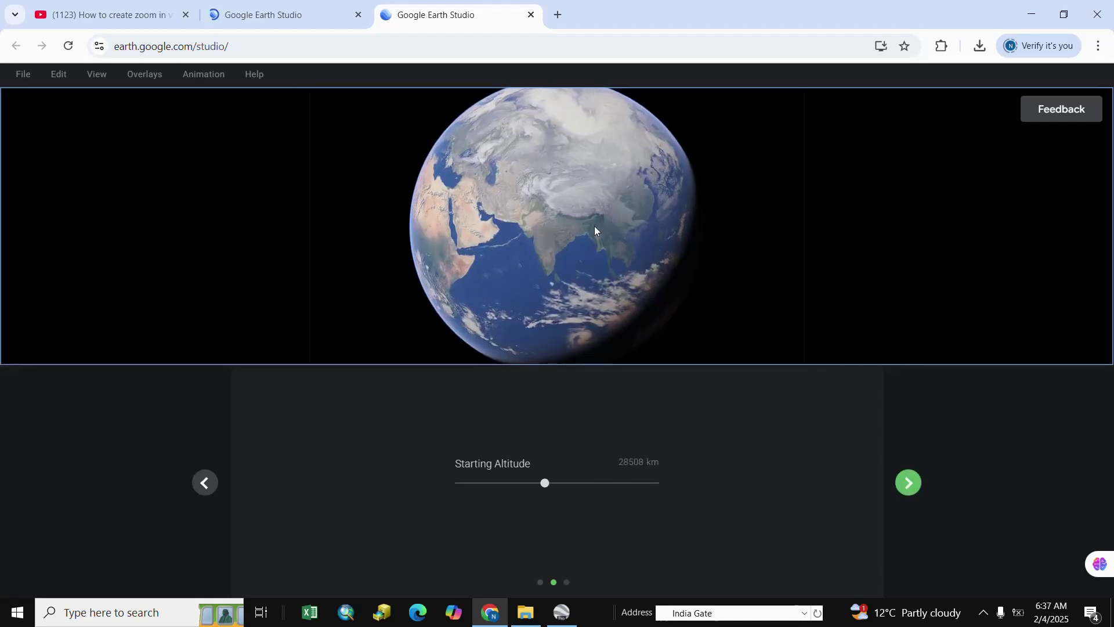
left_click(908, 483)
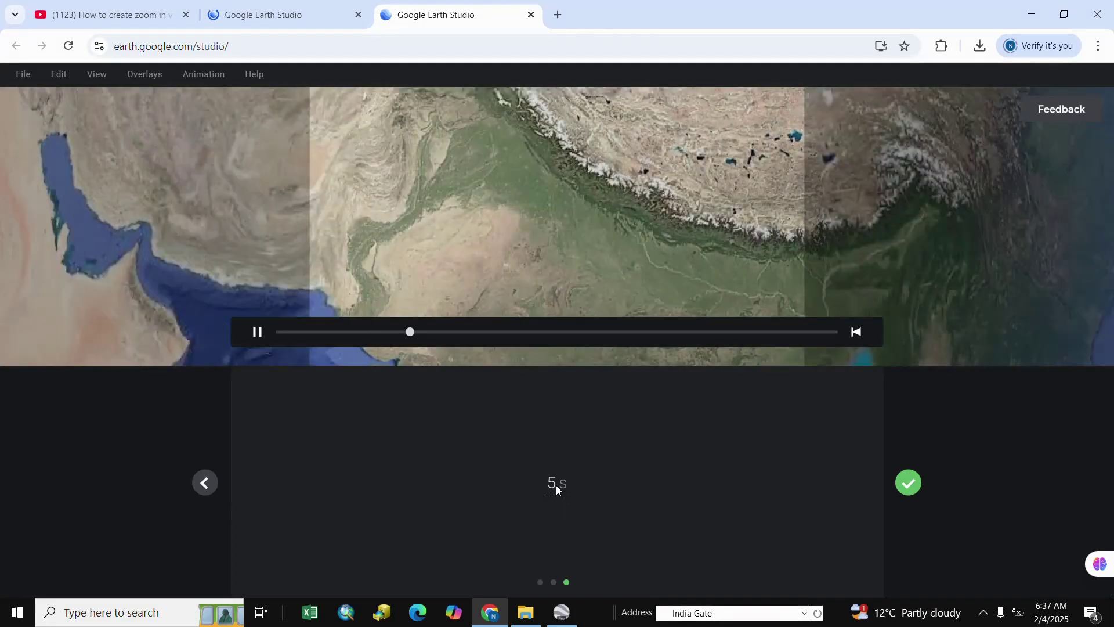
left_click(556, 485)
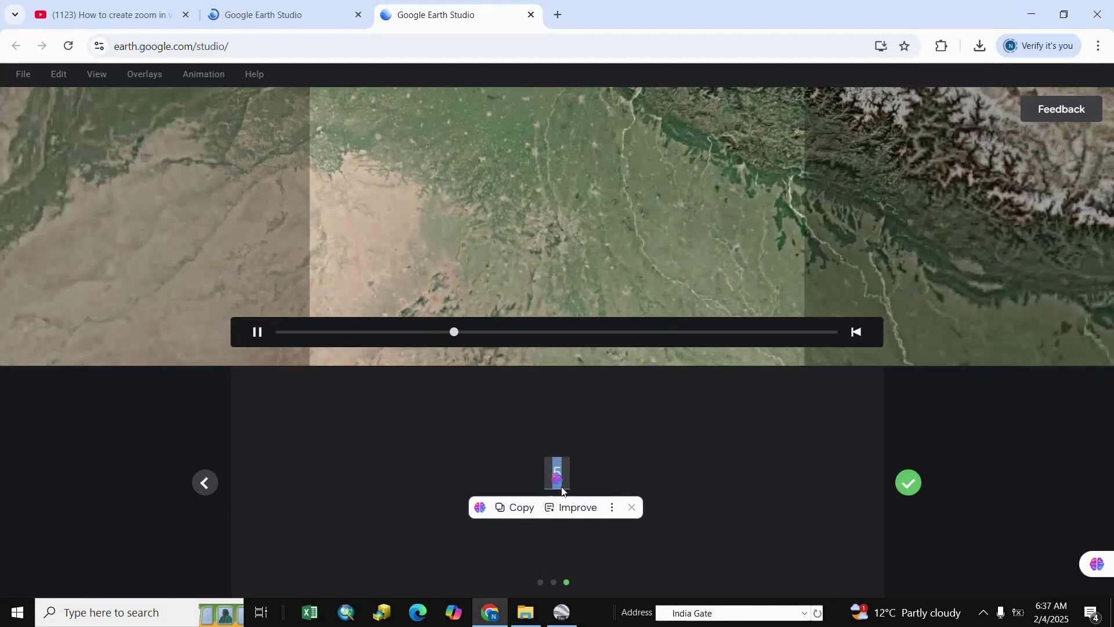
type("10")
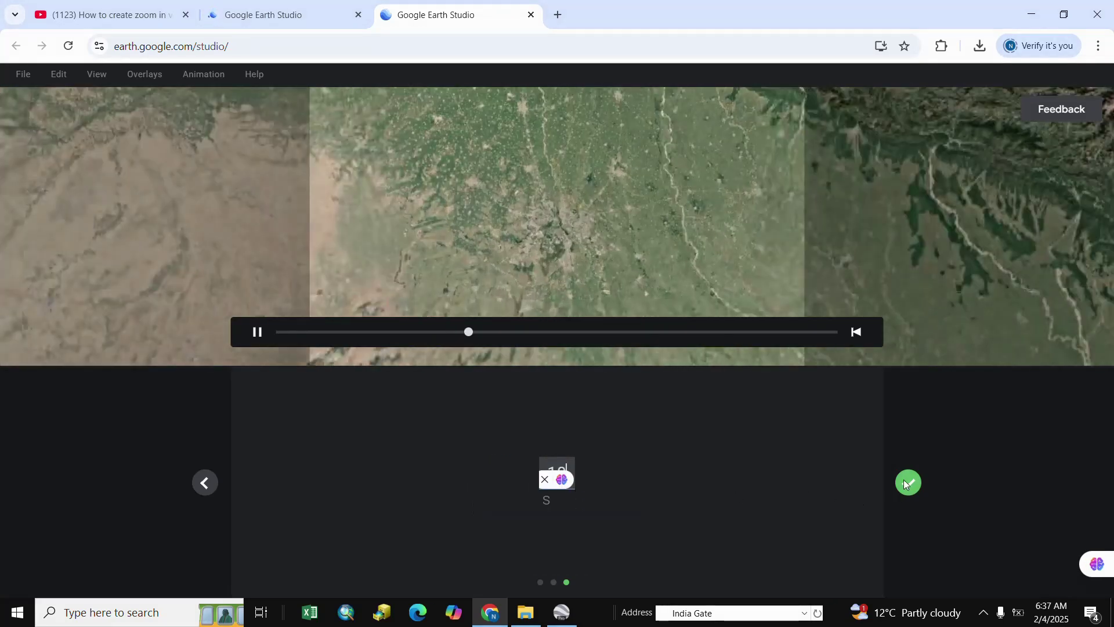
- Finish the Zoom-To setup and play the globe-to-India Gate animation preview
left_click(906, 484)
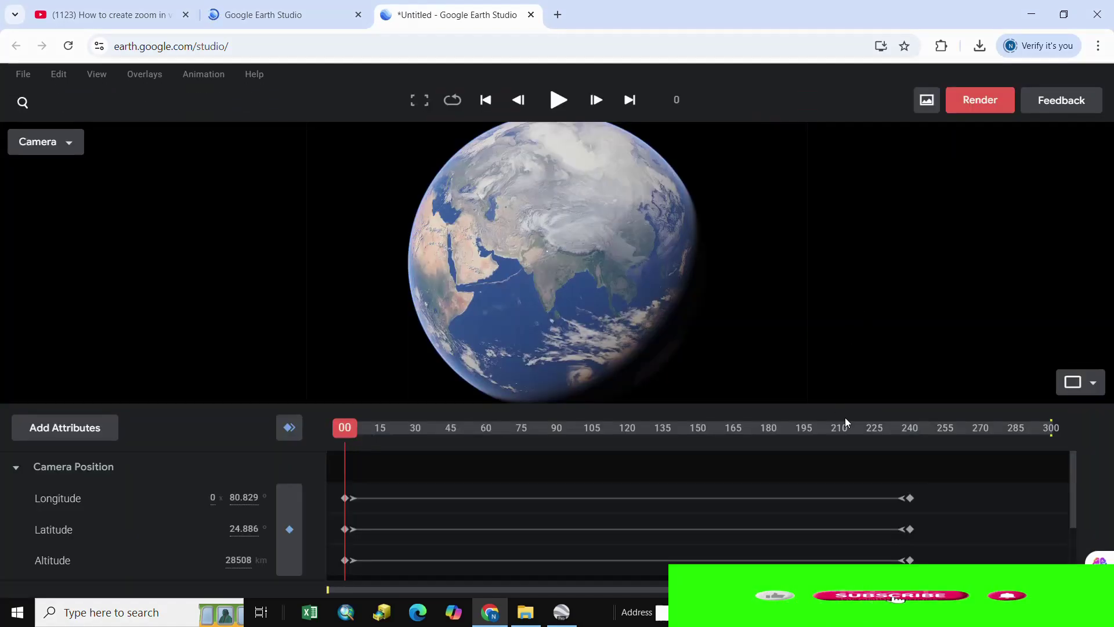
left_click(554, 102)
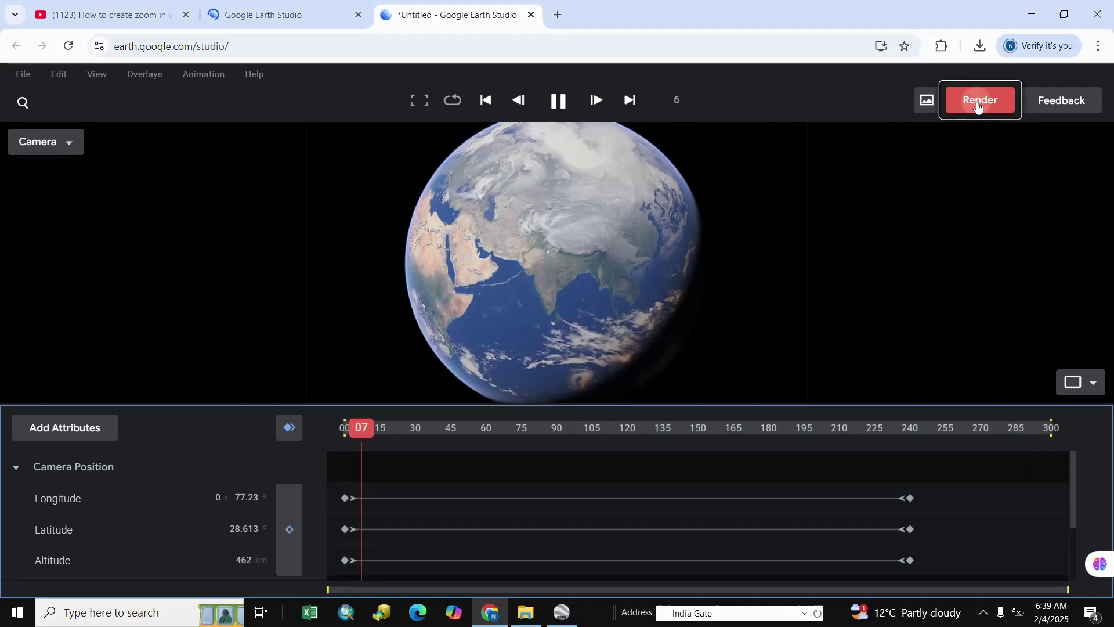
- Name the render 'Zoom In' and submit it as a 1920×1080 Video (.mp4)
left_click(978, 101)
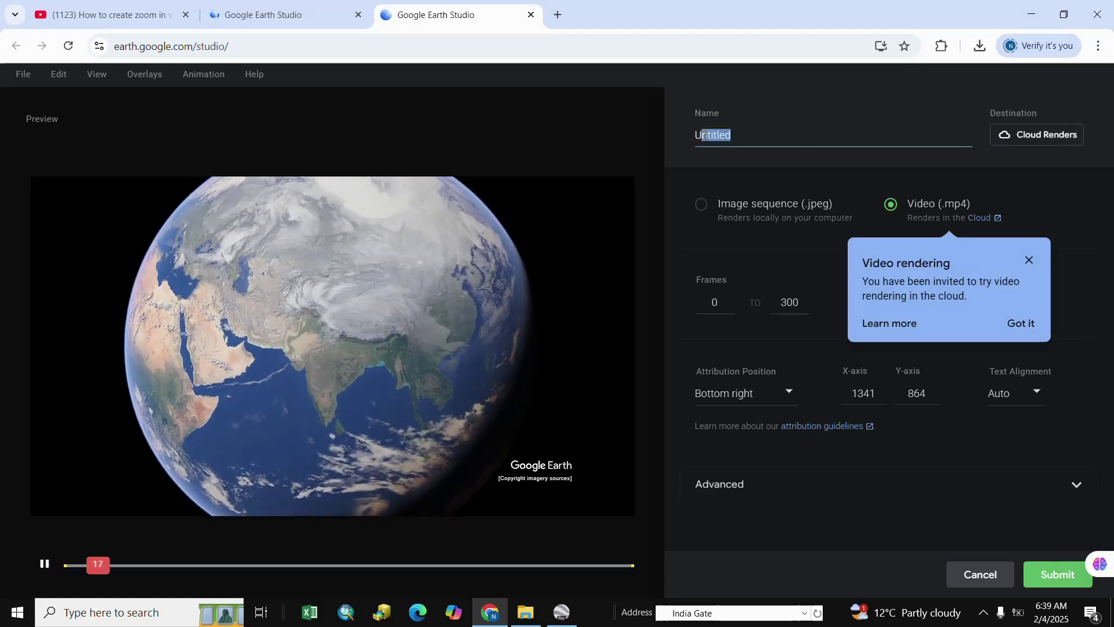
type("Zo")
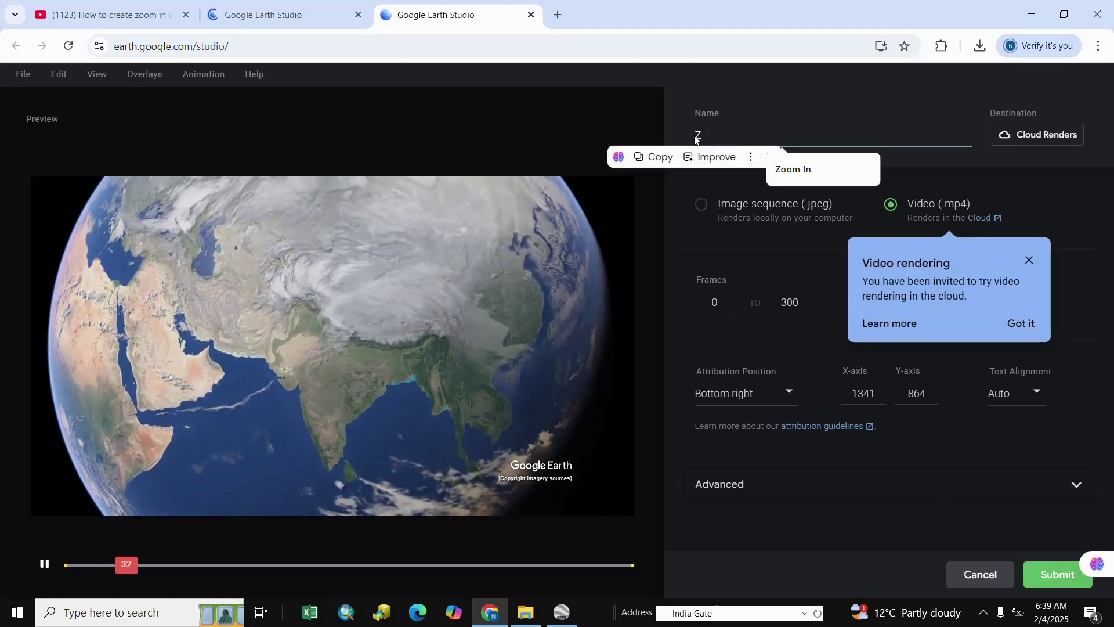
left_click(780, 173)
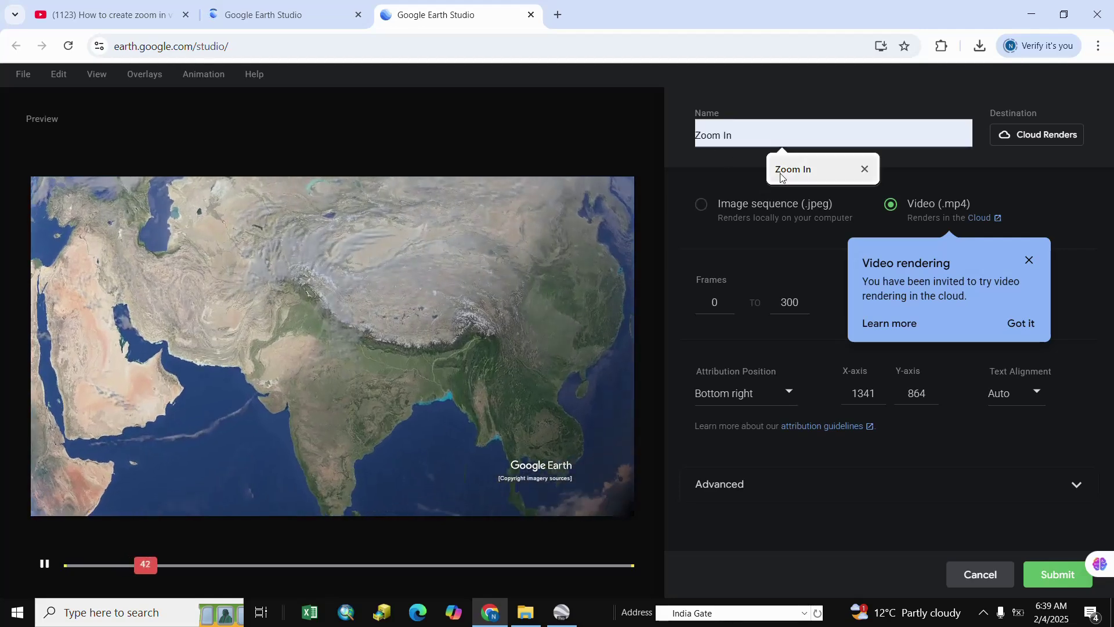
left_click(970, 238)
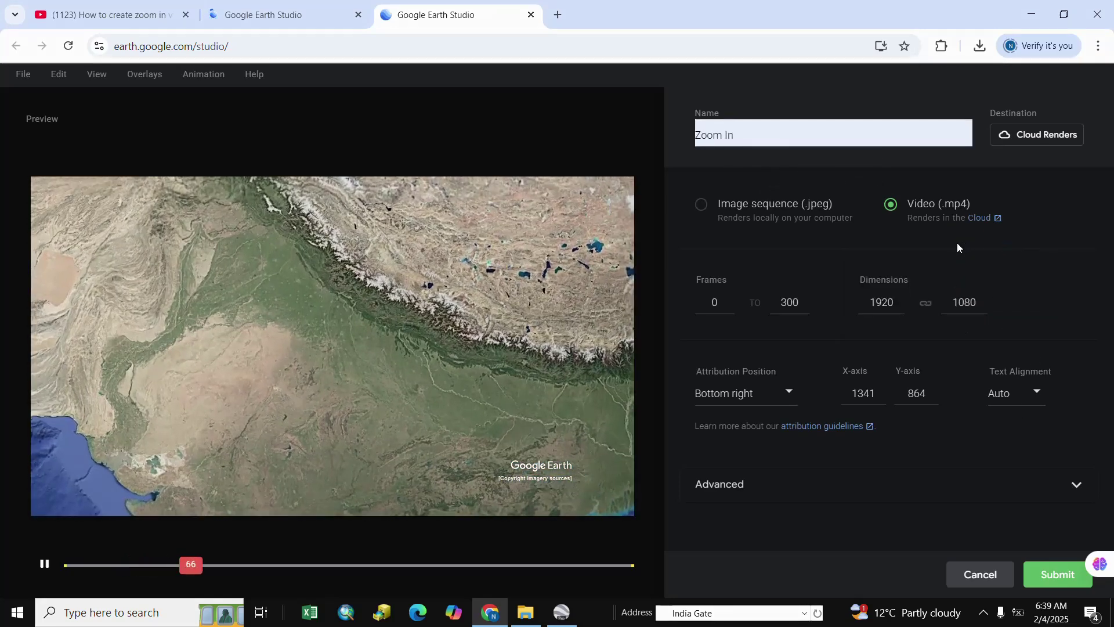
left_click(1050, 576)
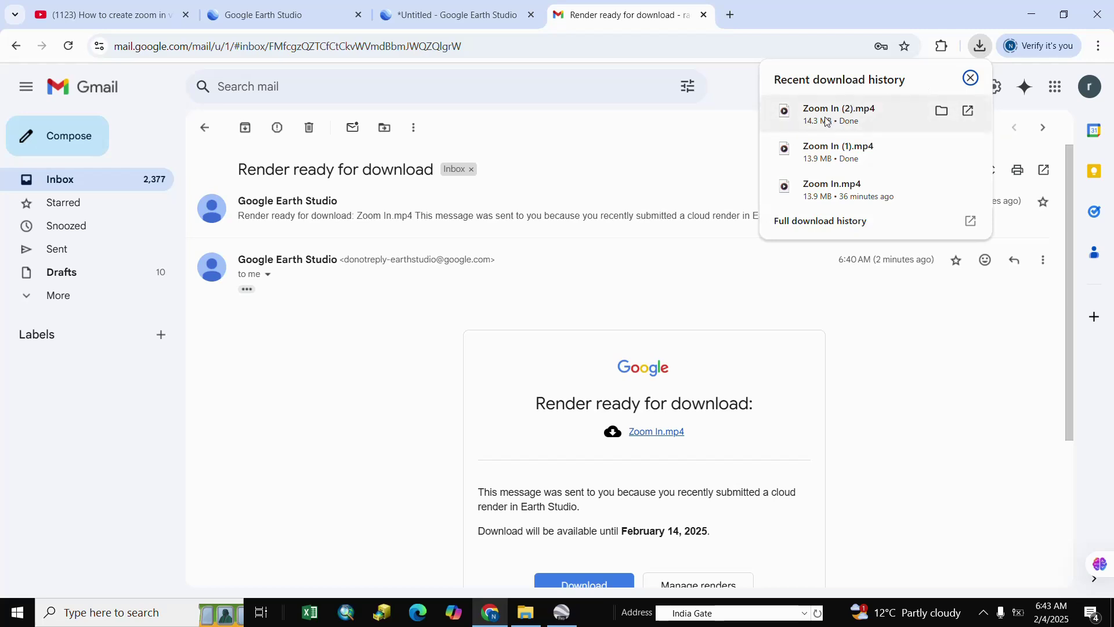
- Open Zoom In (2).mp4 from the downloads list in Media Player
left_click(826, 121)
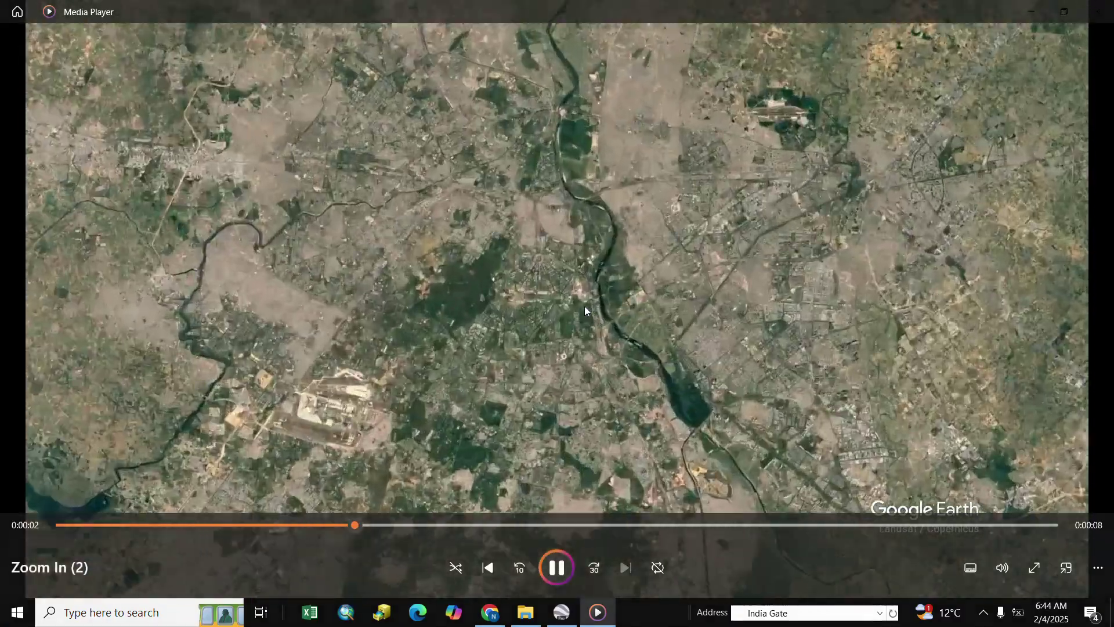